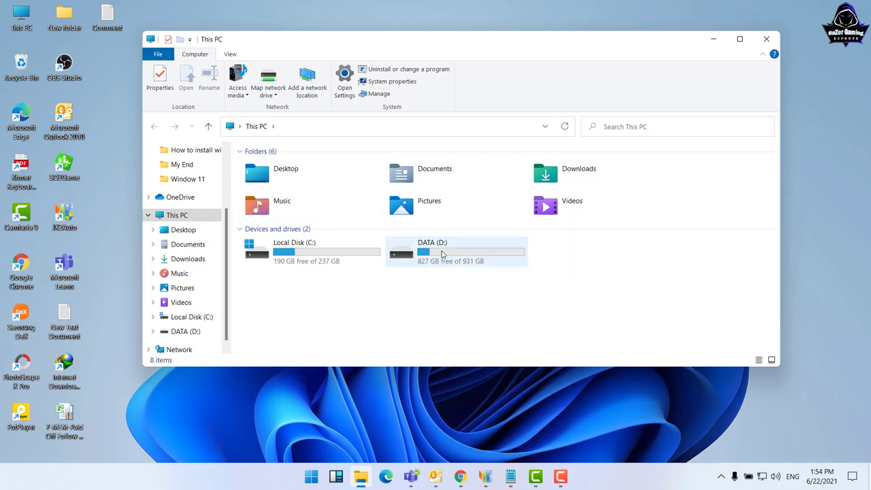
pyautogui.scroll(-1, 211, 247)
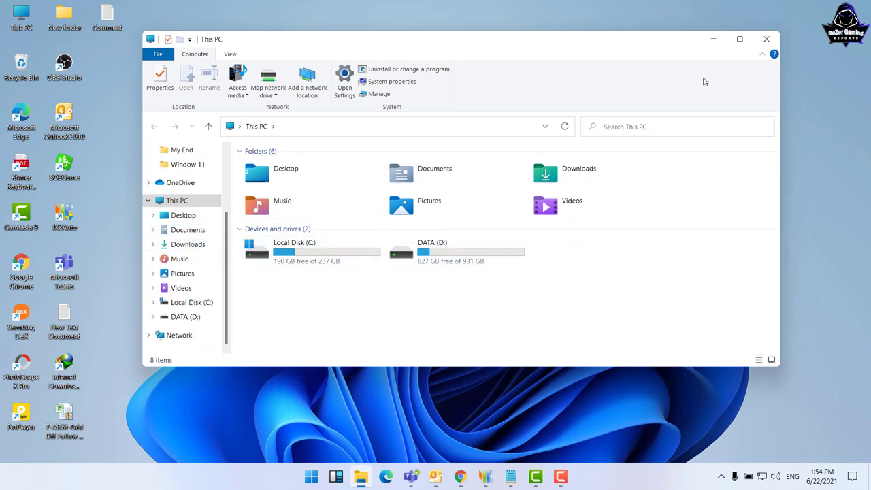
pyautogui.click(739, 38)
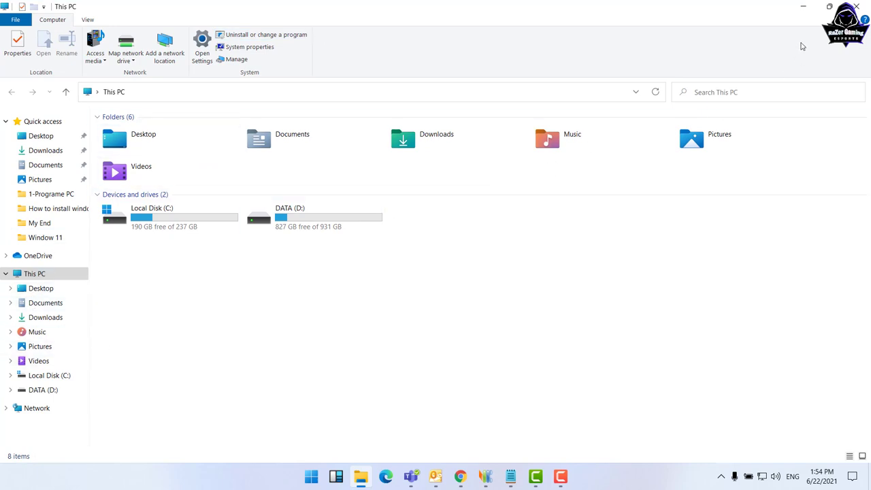
pyautogui.click(802, 6)
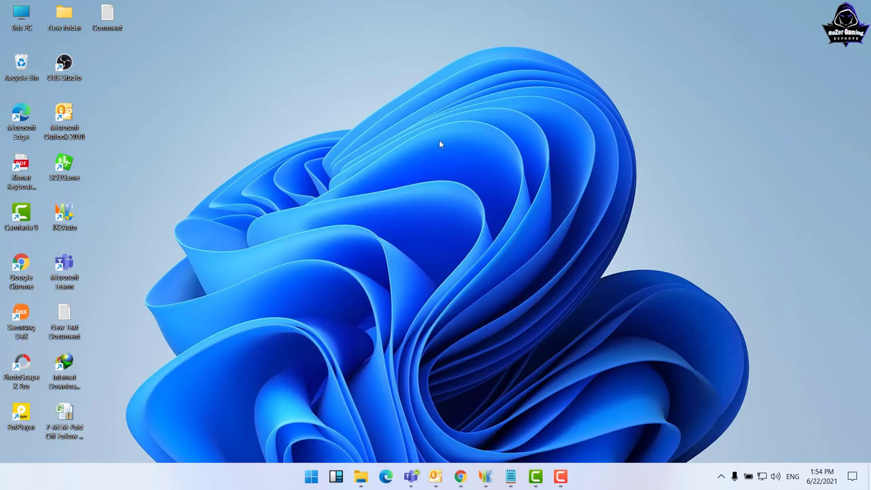
pyautogui.click(64, 166)
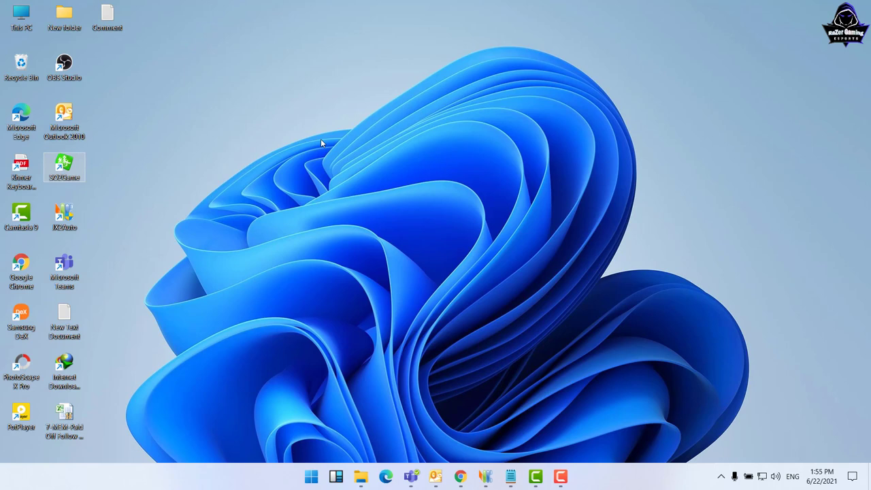
# - Try to turn on .NET Framework 3.5 in Windows Features with Windows Update downloading the files, and close the opened settings windows
pyautogui.doubleClick(21, 15)
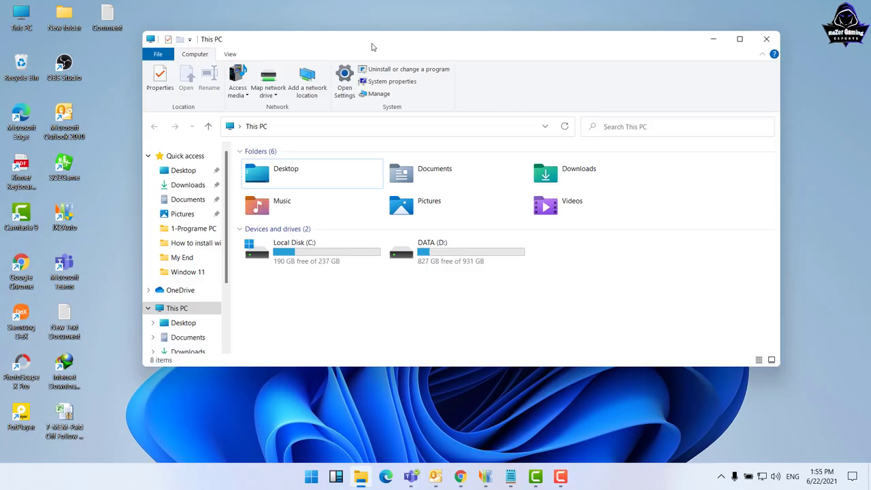
pyautogui.click(427, 70)
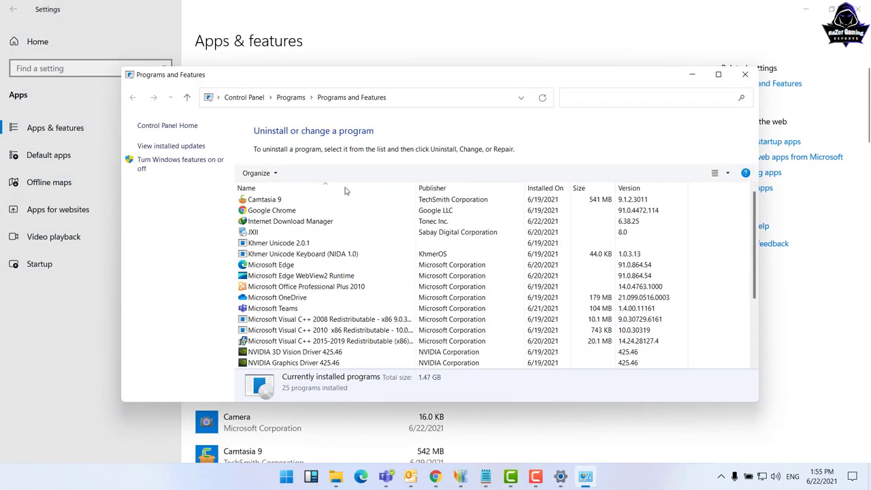
pyautogui.click(194, 163)
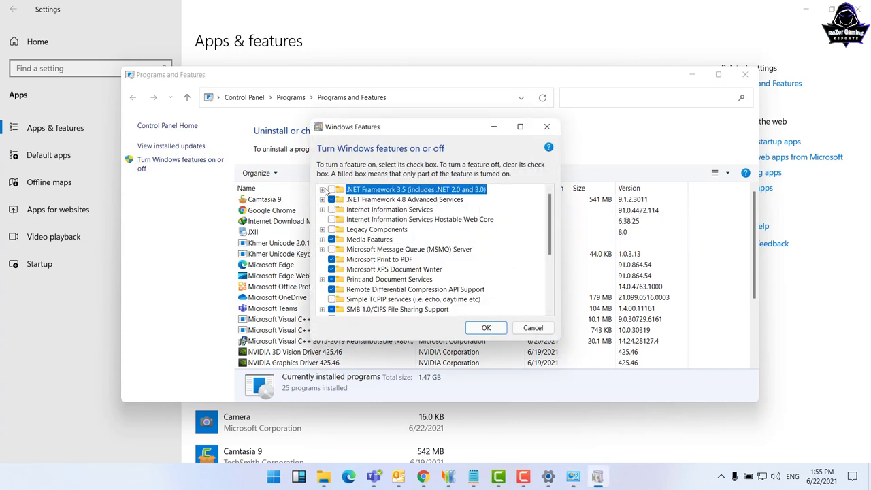
pyautogui.click(485, 328)
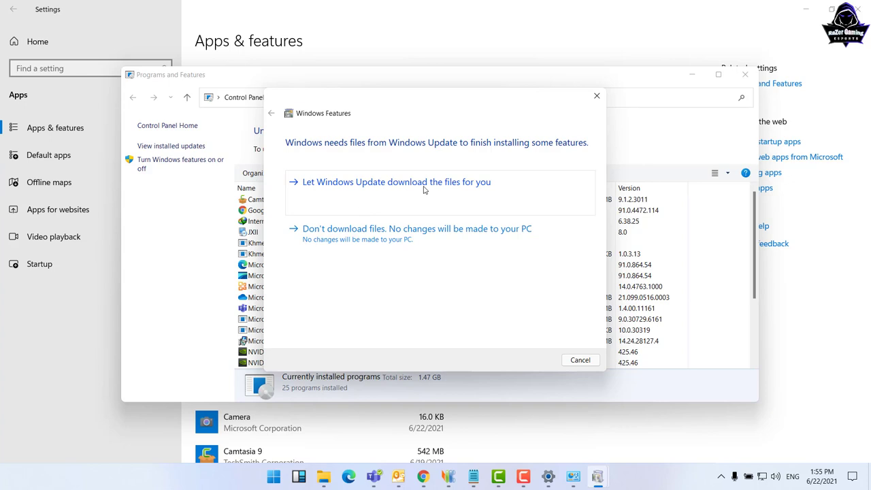
pyautogui.click(396, 195)
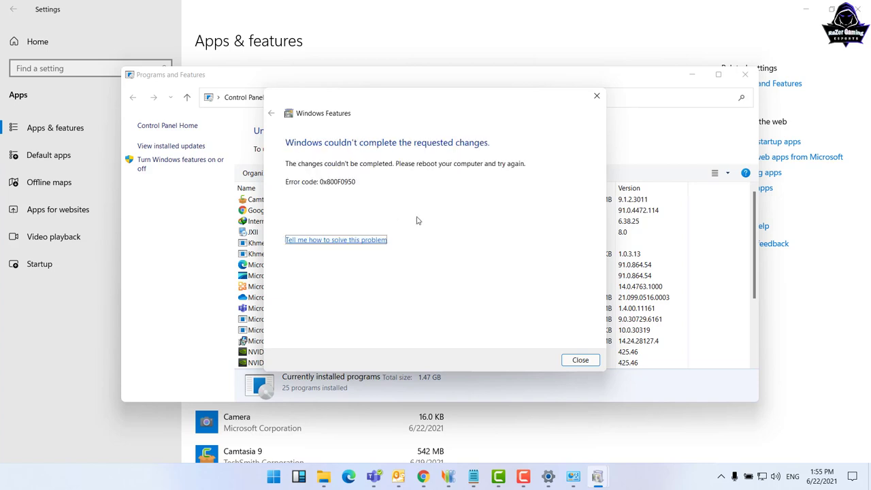
pyautogui.click(568, 355)
pyautogui.click(542, 235)
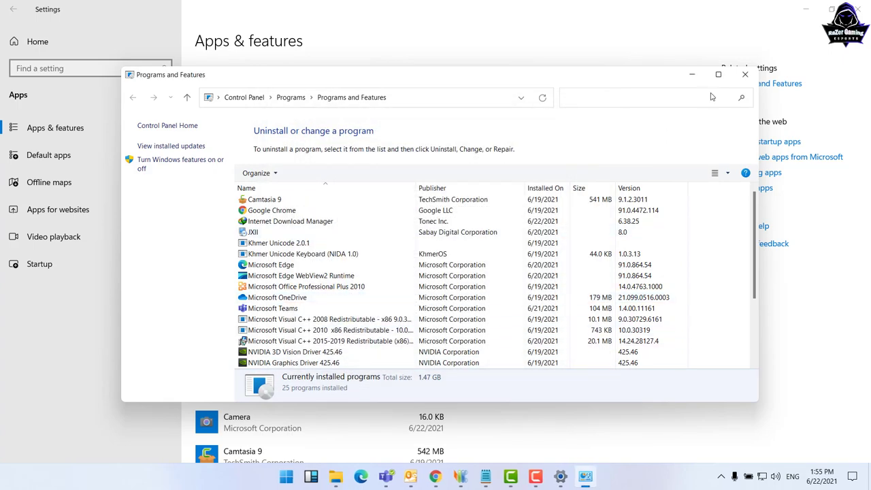
pyautogui.click(744, 74)
pyautogui.click(856, 10)
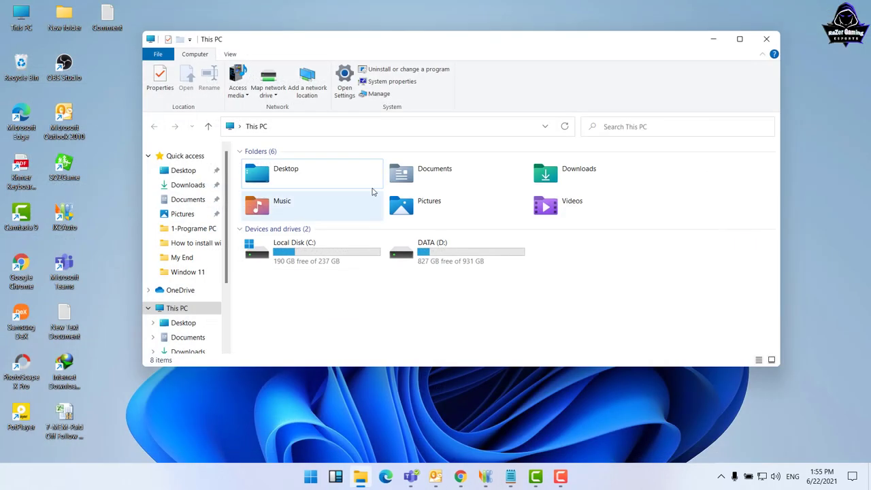
# - Open the Window 11 folder inside 1-Programe PC on the DATA (D:) drive
pyautogui.click(740, 39)
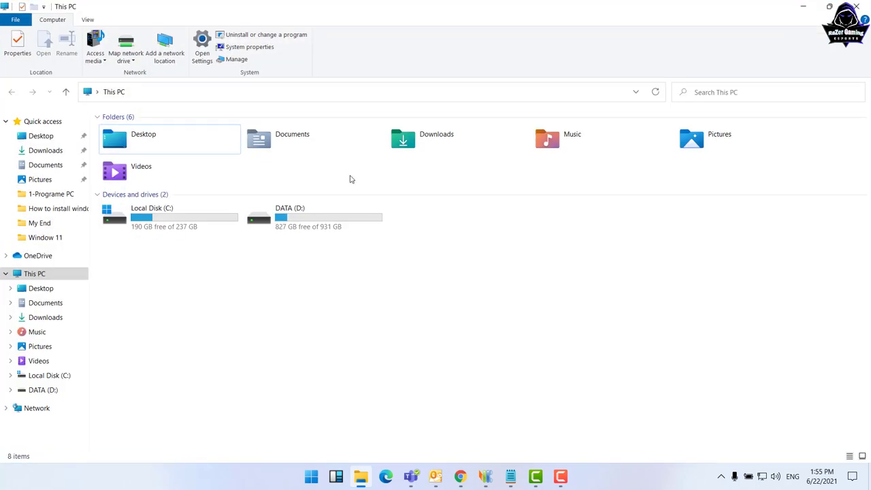
pyautogui.doubleClick(316, 218)
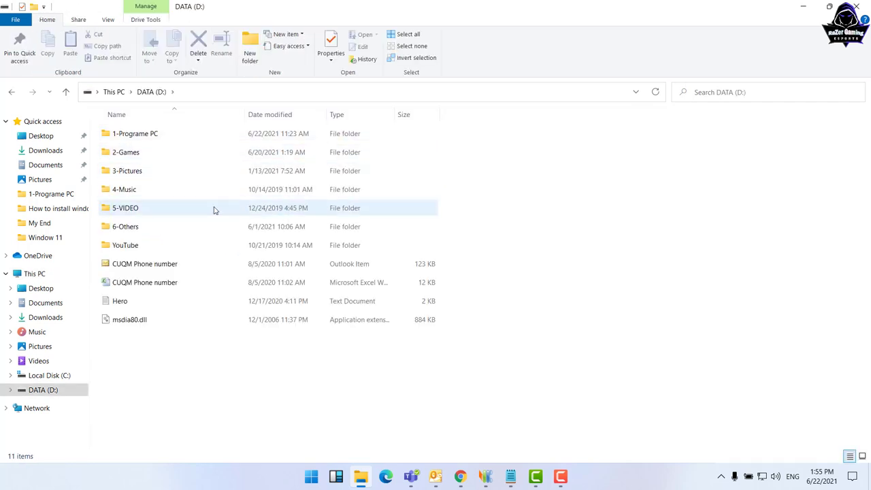
pyautogui.moveTo(213, 210)
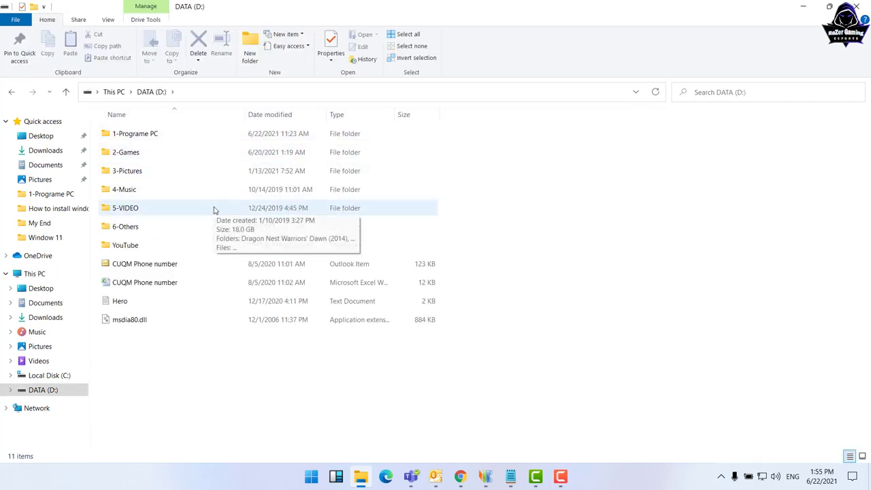
pyautogui.doubleClick(162, 141)
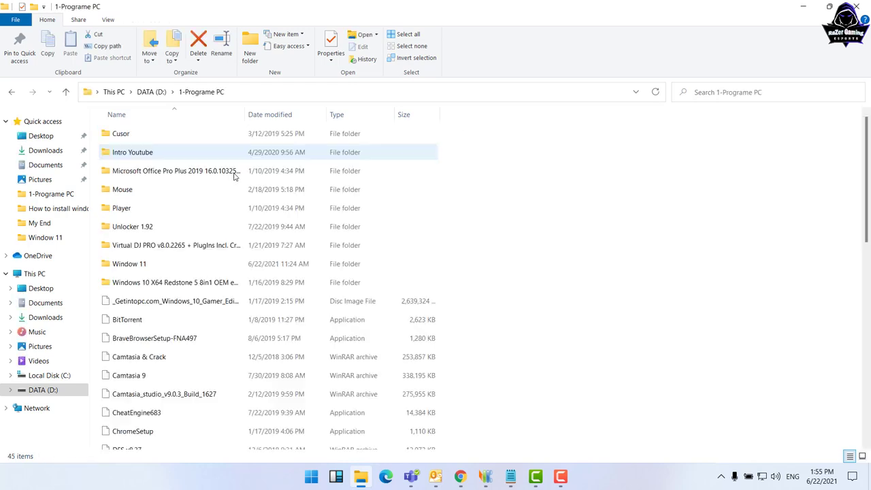
pyautogui.click(166, 267)
pyautogui.doubleClick(166, 267)
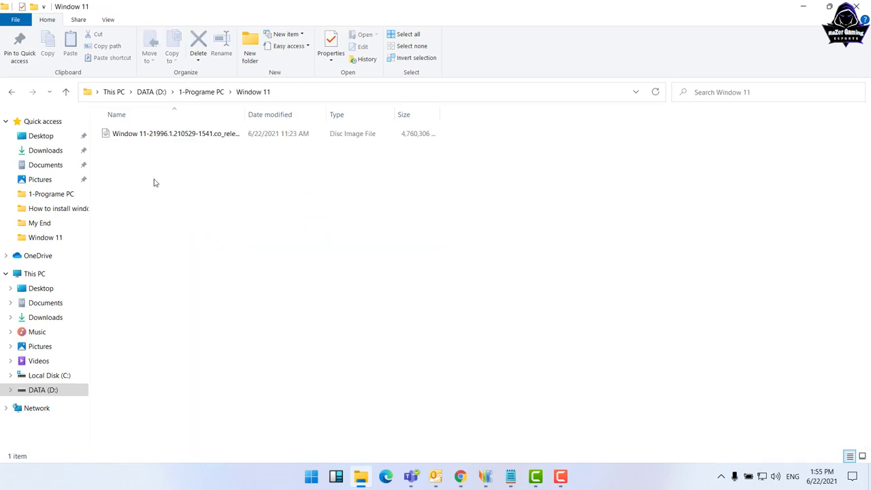
# - Mount the Window 11 disc image, select its DVD drive and close the file window
pyautogui.rightClick(200, 136)
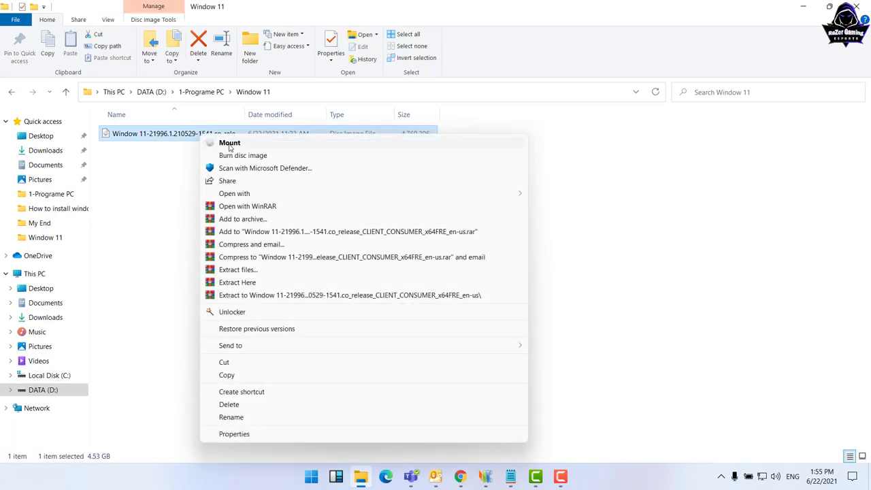
pyautogui.click(229, 144)
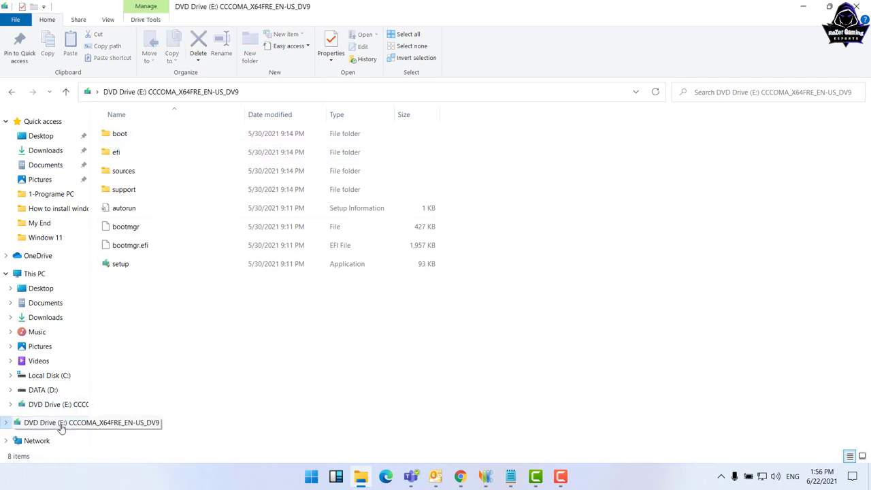
pyautogui.click(60, 426)
pyautogui.click(856, 6)
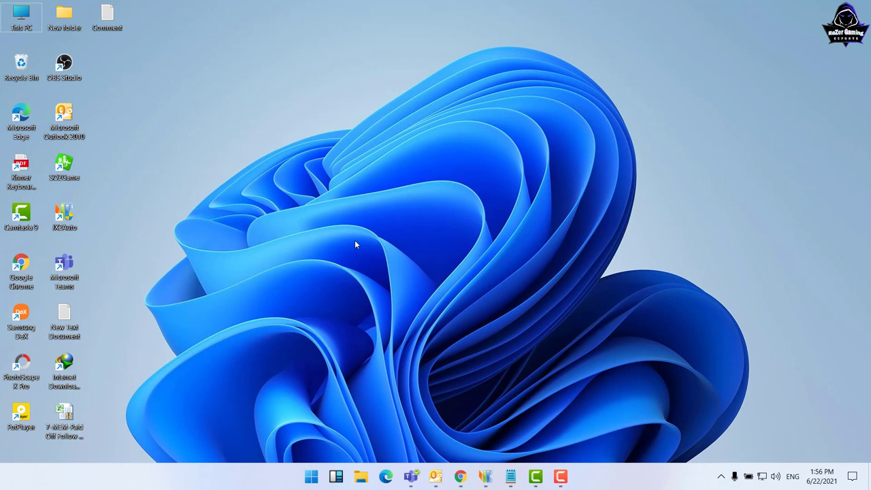
# - Place the Comment text file in free desktop space and open it in Notepad, clear of the desktop icons
pyautogui.moveTo(108, 20); pyautogui.dragTo(144, 137)
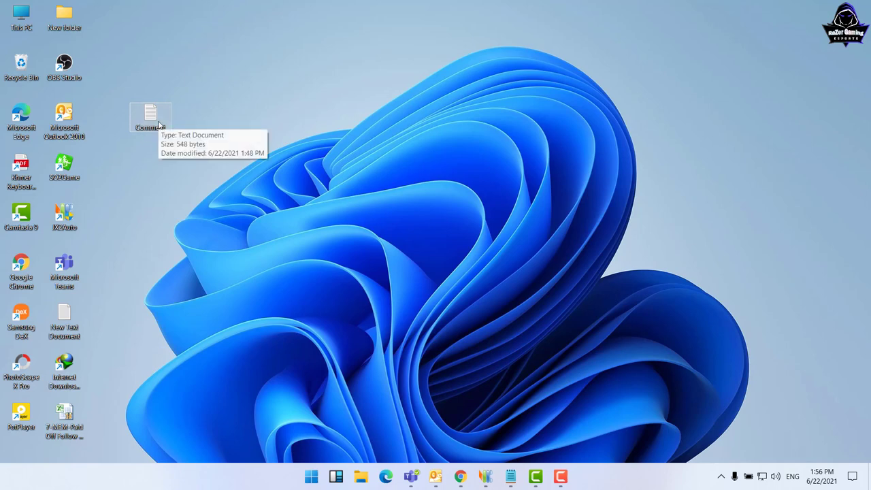
pyautogui.doubleClick(155, 122)
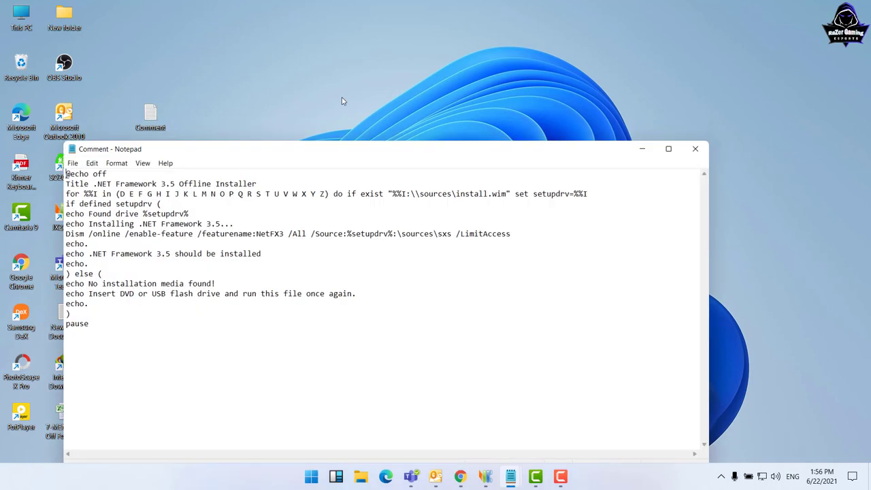
pyautogui.moveTo(291, 154); pyautogui.dragTo(484, 100)
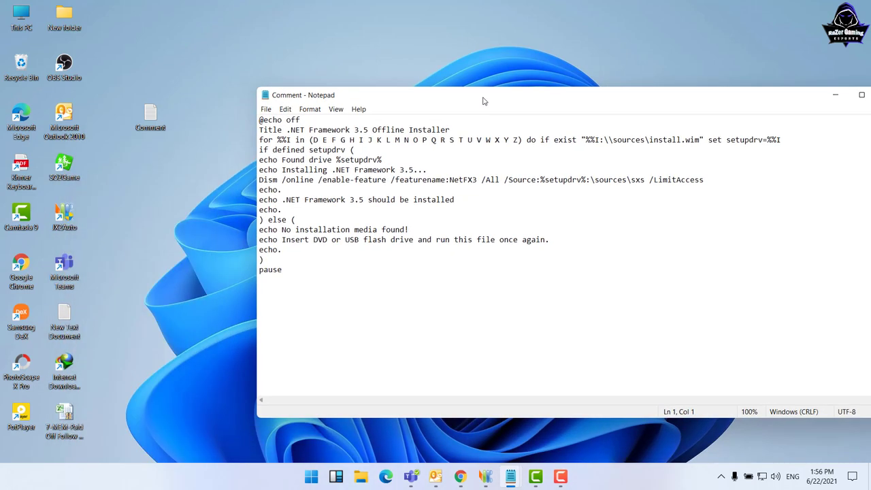
# - Save a copy of the installer script on the Desktop as Comment.cmd
pyautogui.click(267, 109)
pyautogui.click(288, 169)
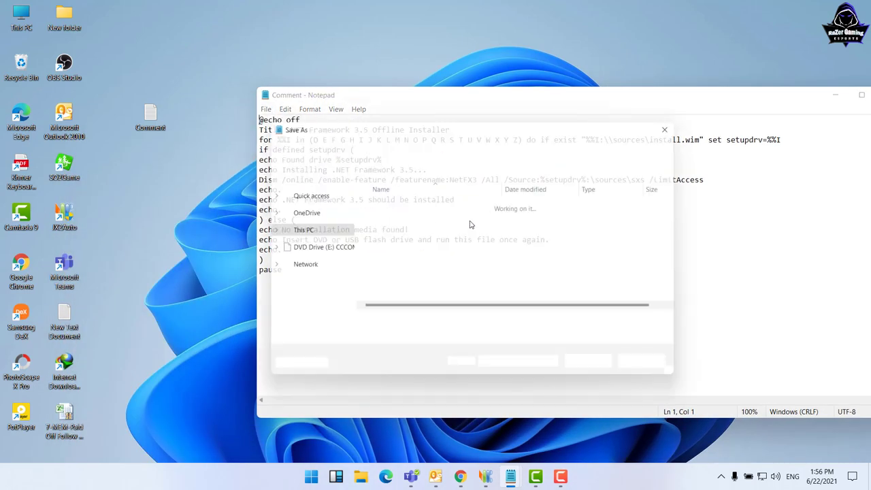
pyautogui.click(373, 326)
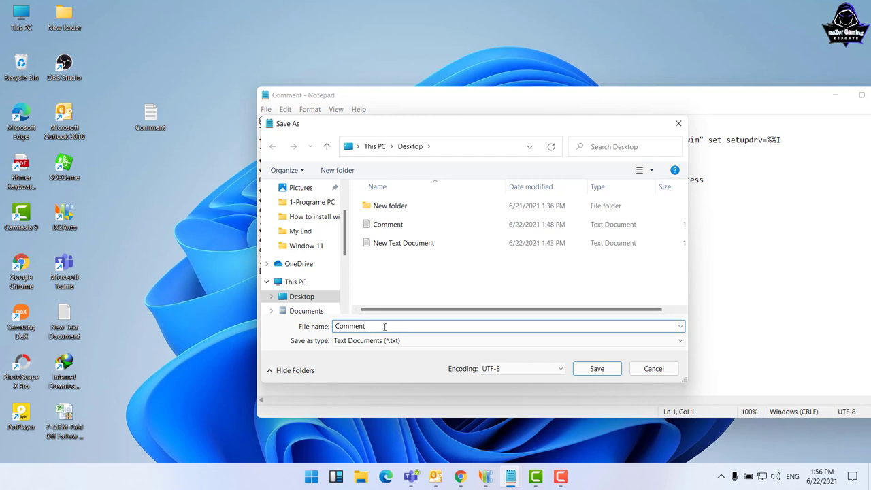
pyautogui.write('.cmd')
pyautogui.click(597, 368)
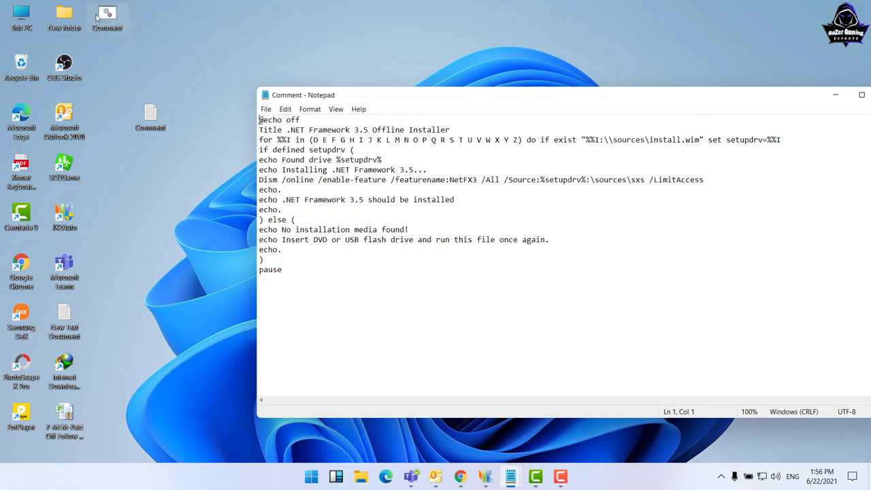
# - Move the Comment.cmd file near the Comment text file on the desktop and close Notepad
pyautogui.moveTo(103, 16); pyautogui.dragTo(150, 216)
pyautogui.moveTo(690, 99); pyautogui.dragTo(444, 115)
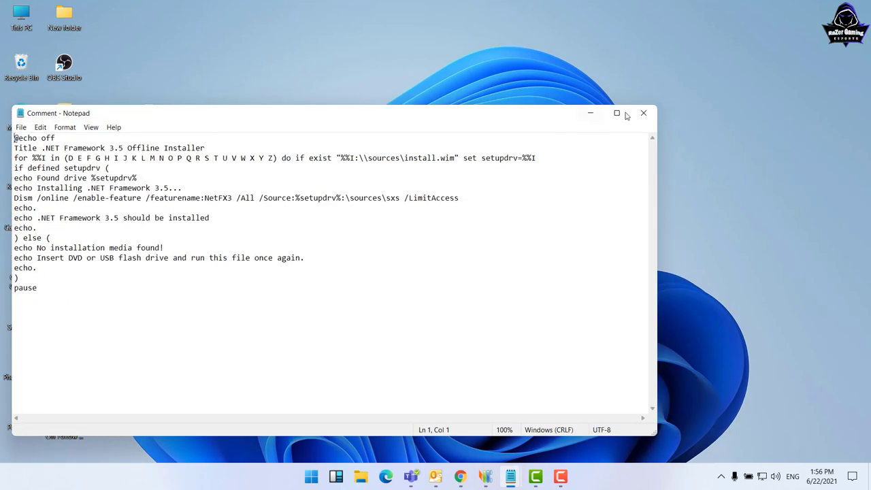
pyautogui.click(643, 113)
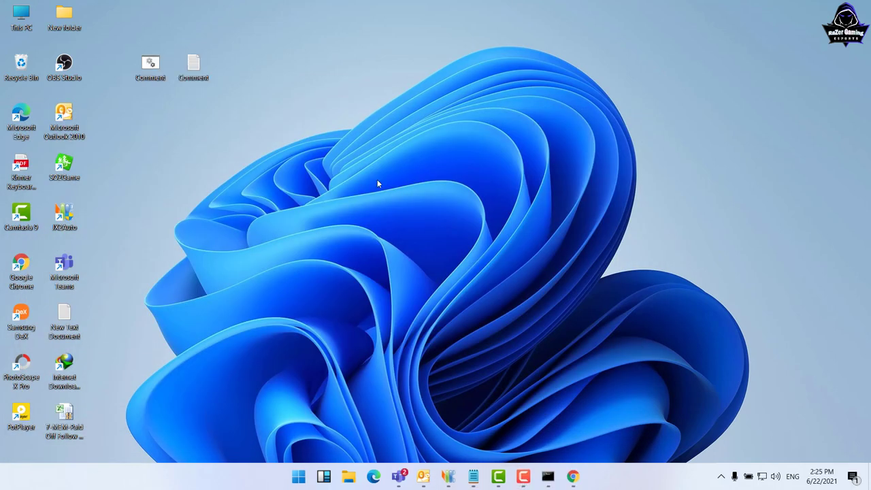
# - Run the Comment.cmd script as administrator to install .NET Framework 3.5, and dismiss its console once it finishes
pyautogui.click(142, 71)
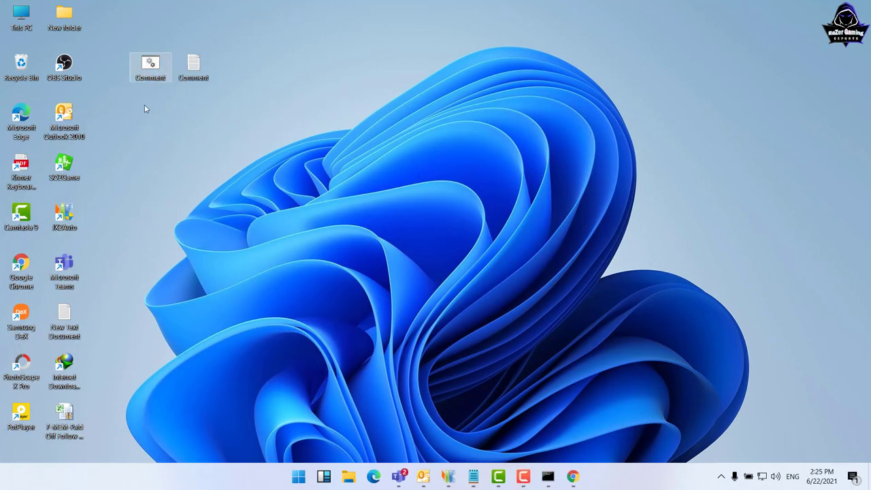
pyautogui.rightClick(150, 64)
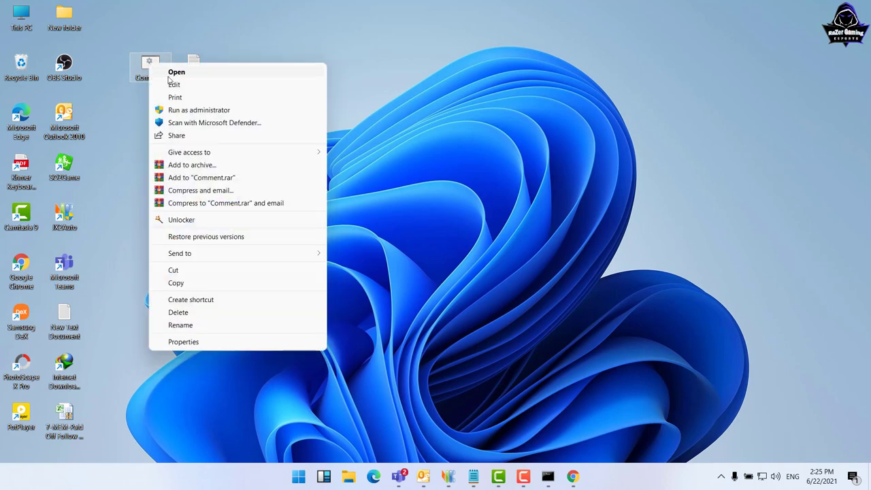
pyautogui.click(182, 111)
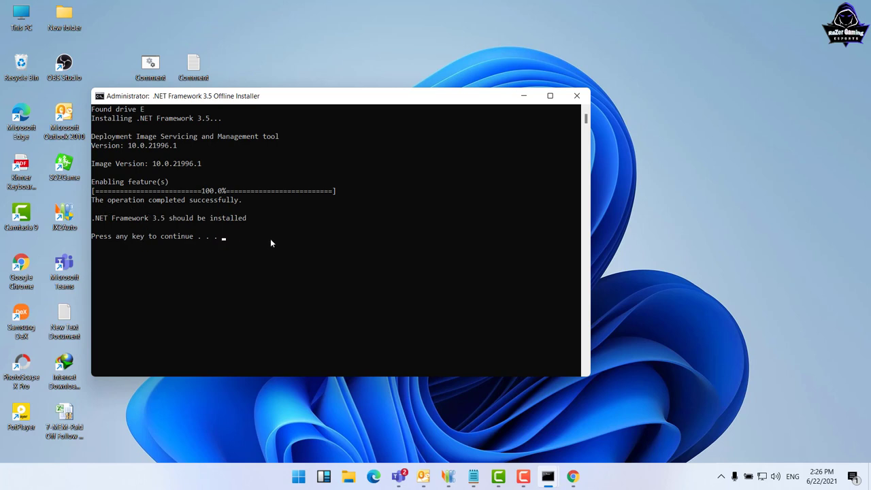
pyautogui.press('Return')
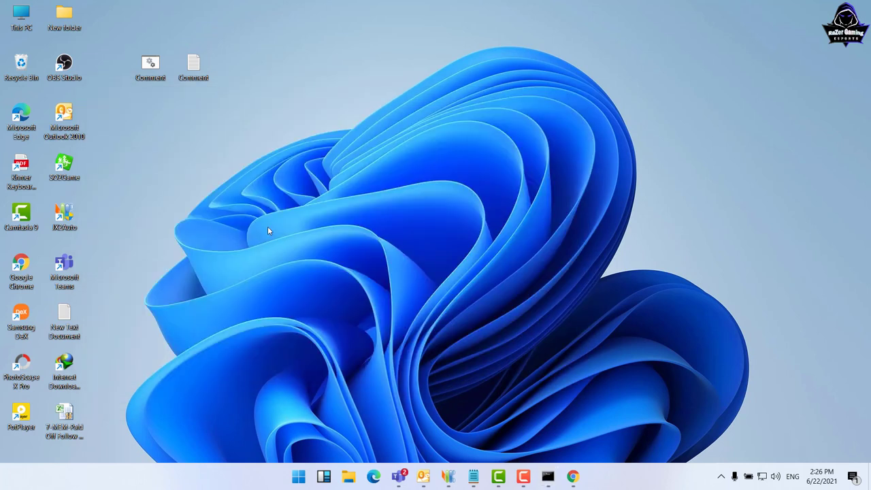
# - Review the .NET Framework 3.5 installer script in the Comment text file, and close it
pyautogui.doubleClick(193, 64)
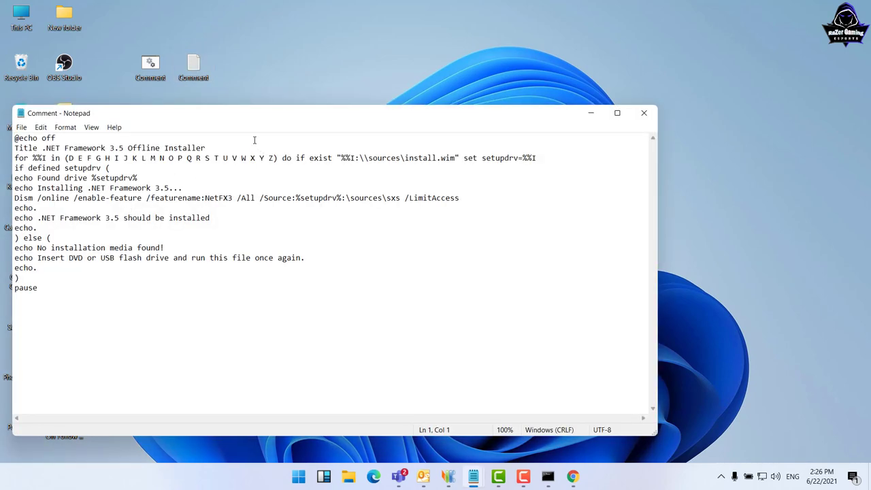
pyautogui.moveTo(240, 113); pyautogui.dragTo(384, 83)
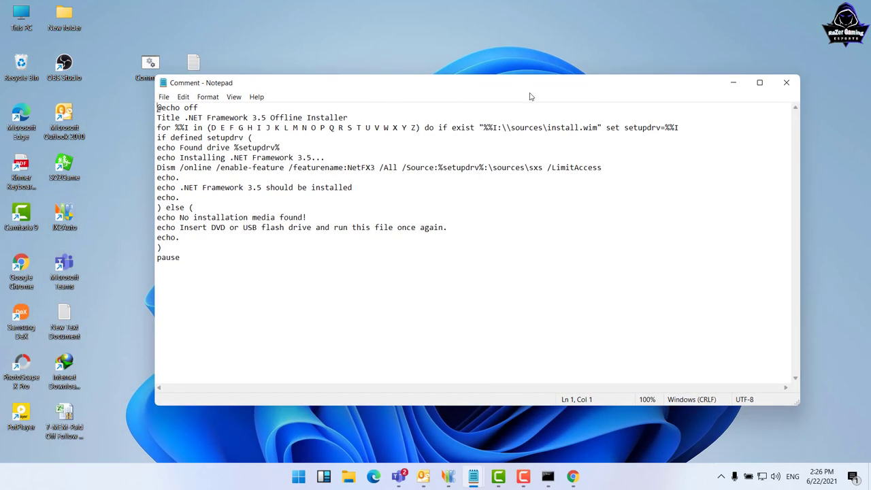
pyautogui.click(785, 82)
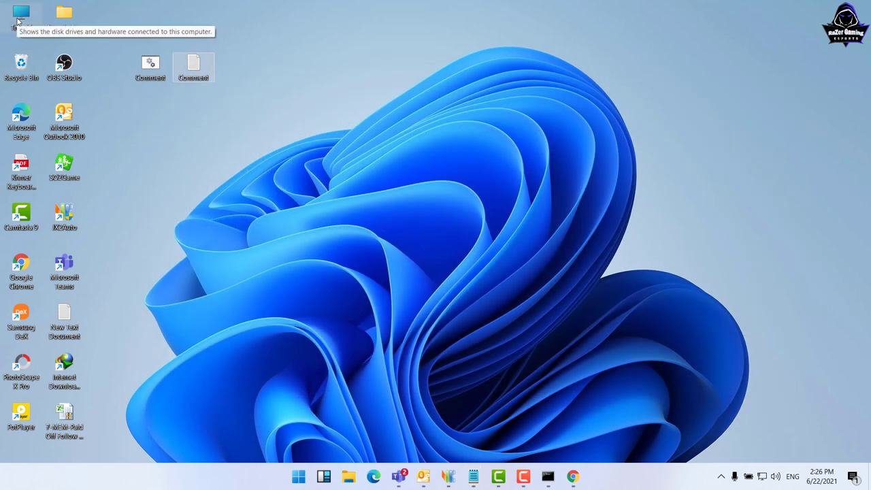
# - Turn on the HTTP and Non-HTTP Windows Communication Foundation activation features under .NET Framework 3.5, apply the changes, and close Programs and Features
pyautogui.doubleClick(19, 19)
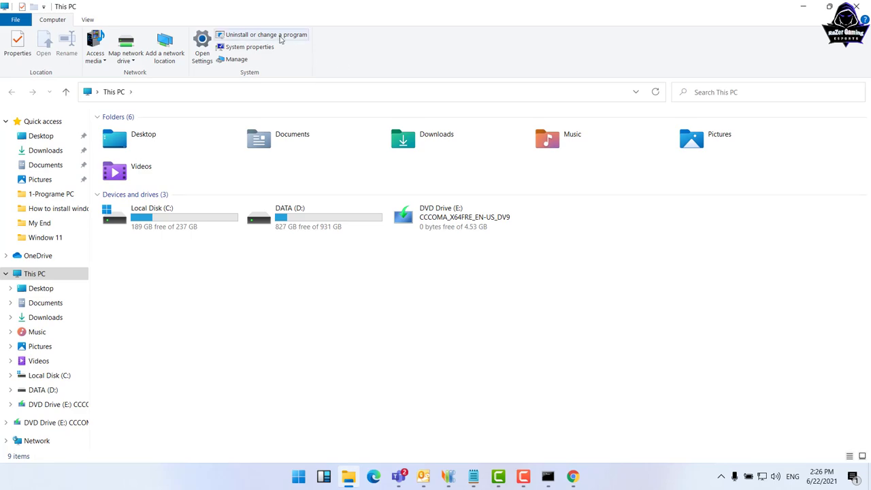
pyautogui.click(231, 32)
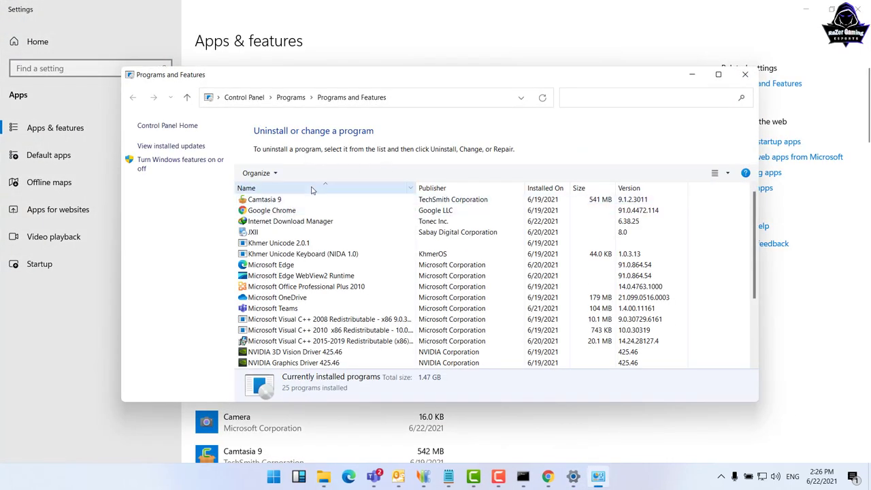
pyautogui.click(189, 168)
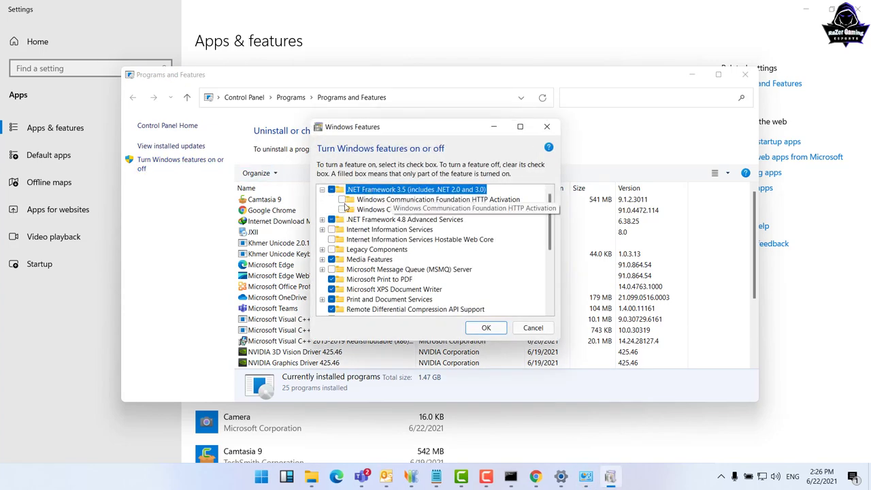
pyautogui.click(341, 200)
pyautogui.click(341, 209)
pyautogui.click(486, 329)
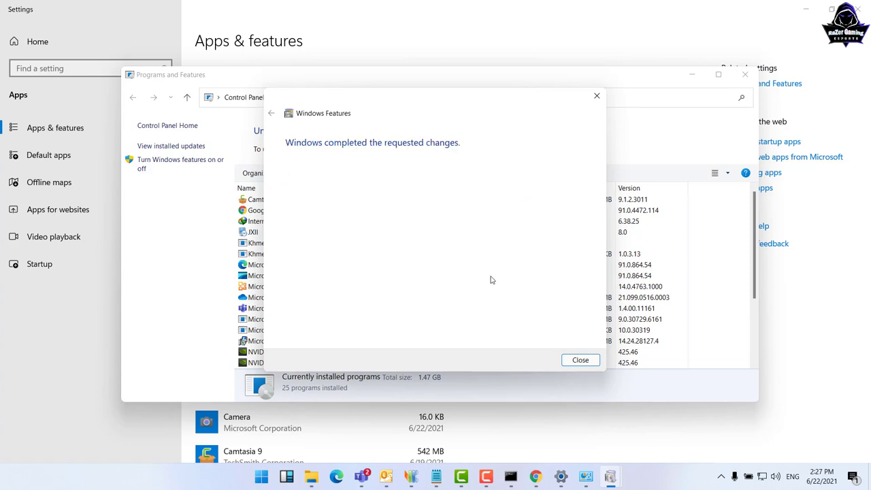
pyautogui.click(580, 358)
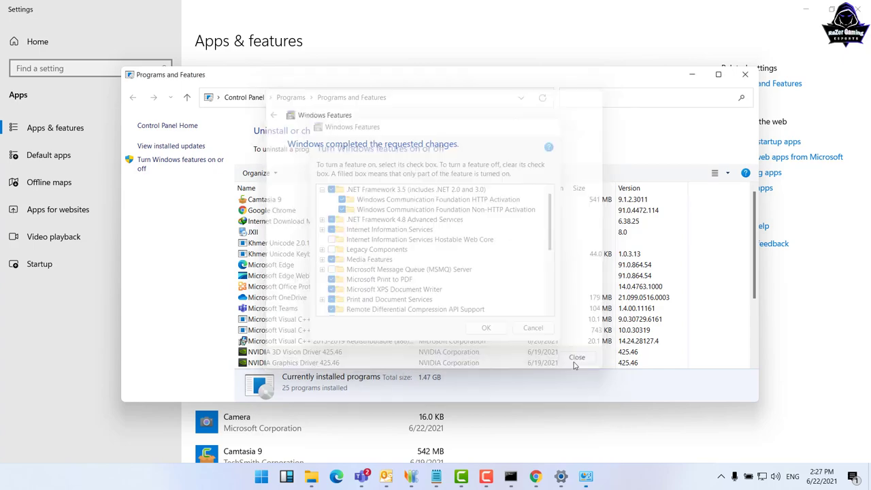
pyautogui.click(739, 81)
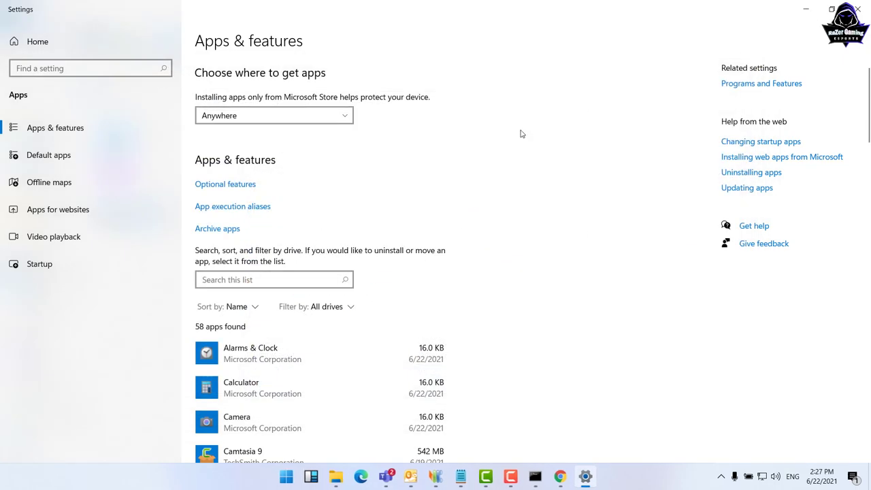
# - Reopen the Windows features list, check the .NET Framework 3.5 entry and its subfeatures, and close the feature, program and settings windows
pyautogui.click(761, 83)
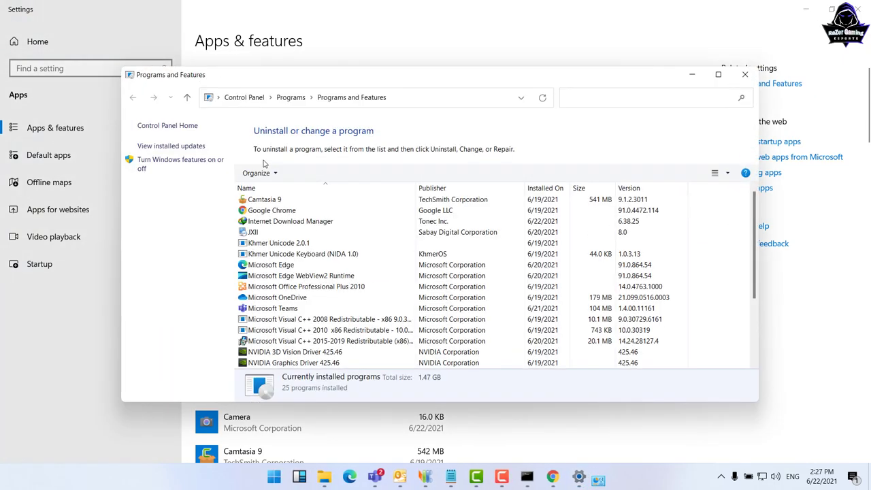
pyautogui.click(180, 163)
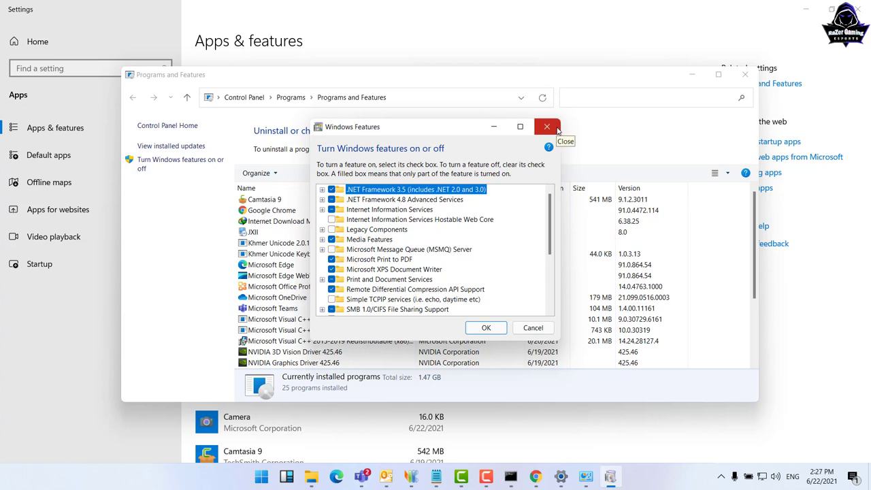
pyautogui.click(322, 190)
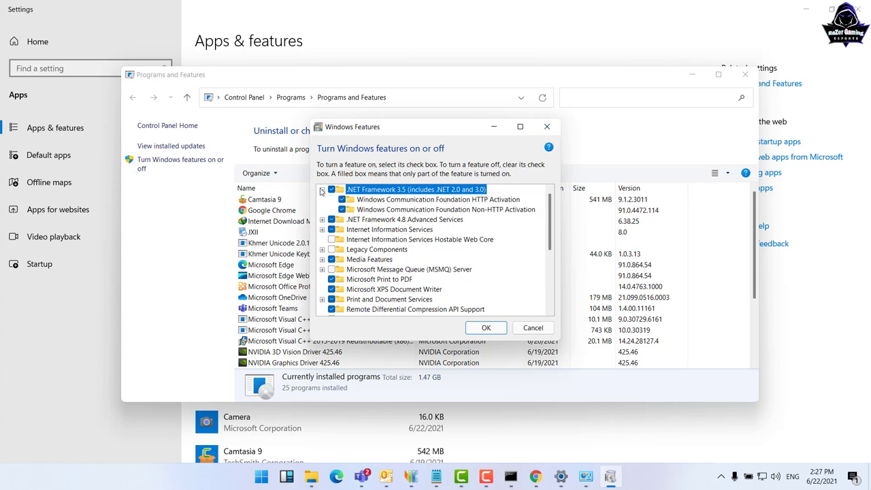
pyautogui.click(322, 189)
pyautogui.click(546, 126)
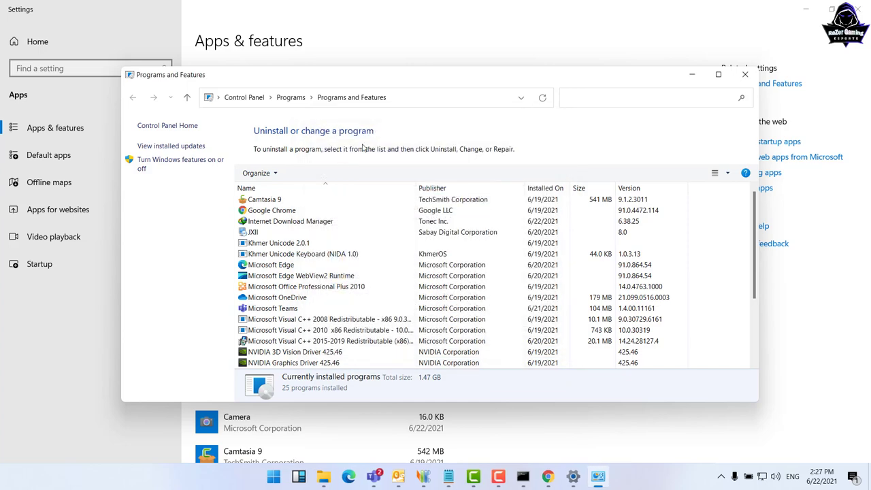
pyautogui.click(744, 74)
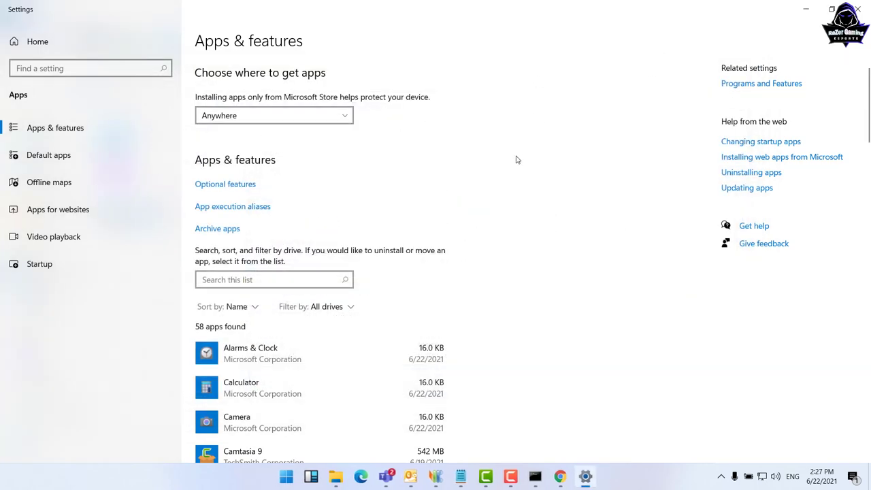
pyautogui.click(857, 9)
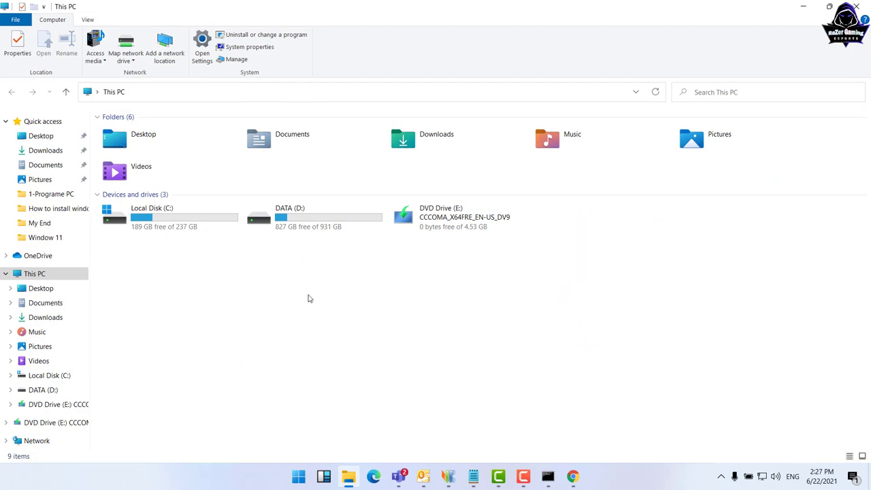
# - Examine the Windows 11 disc image in D:\1-Programe PC\Window 11 and the contents of mounted DVD Drive (E:), and close File Explorer
pyautogui.click(449, 232)
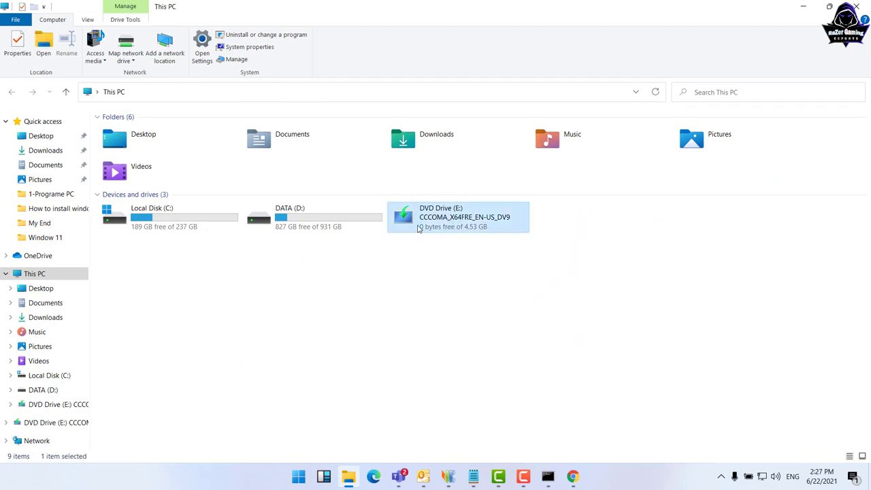
pyautogui.doubleClick(327, 223)
pyautogui.doubleClick(167, 139)
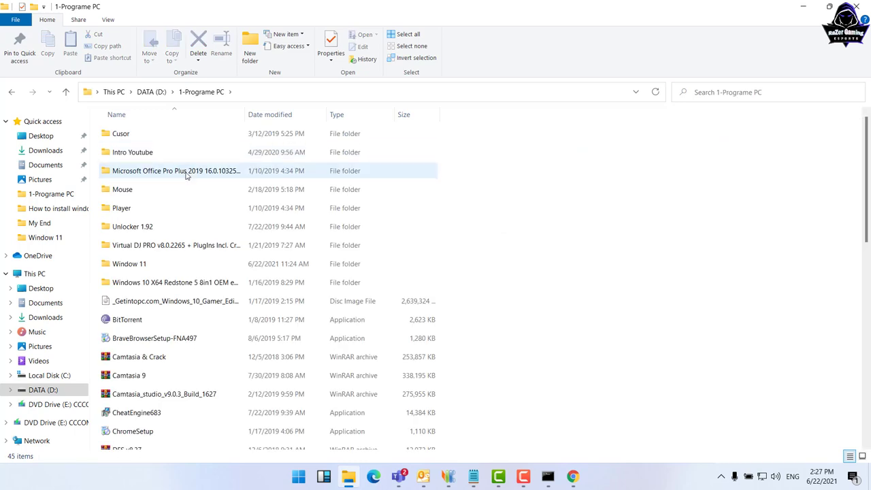
pyautogui.doubleClick(146, 264)
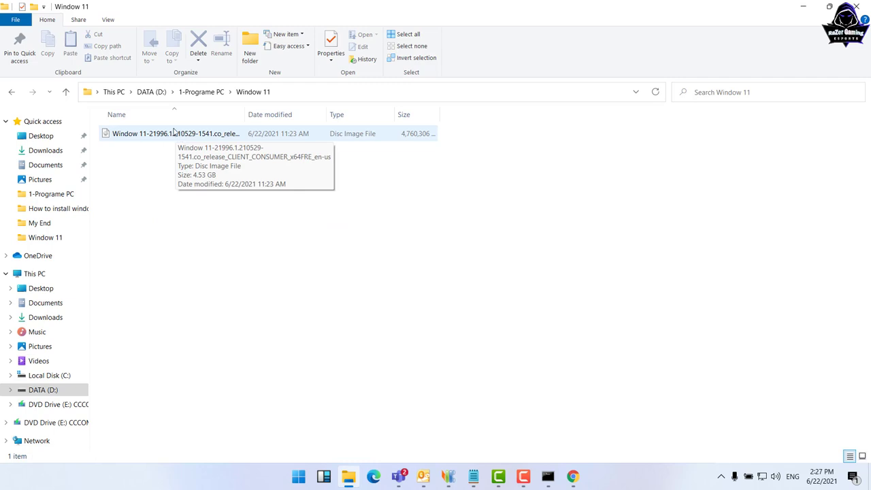
pyautogui.rightClick(154, 139)
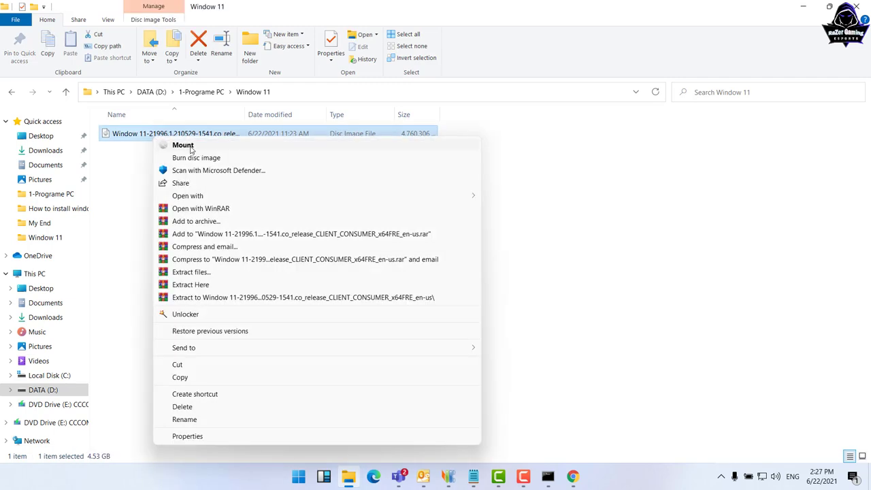
pyautogui.click(62, 408)
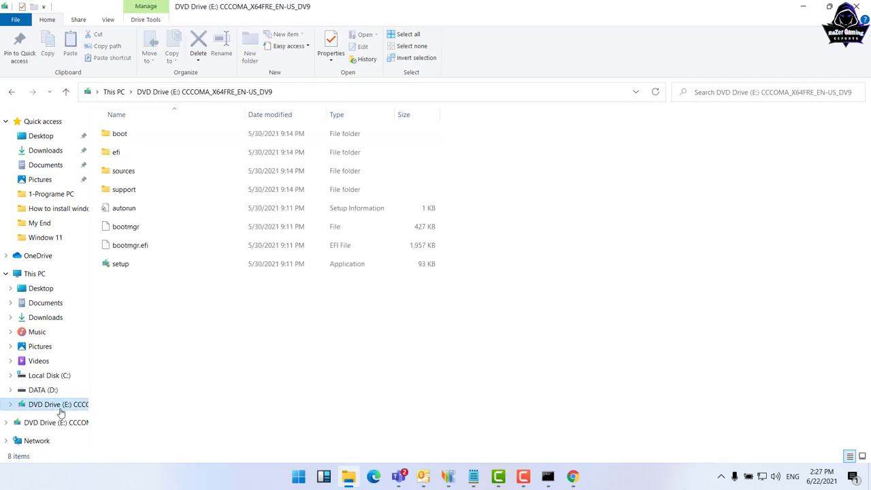
pyautogui.click(861, 4)
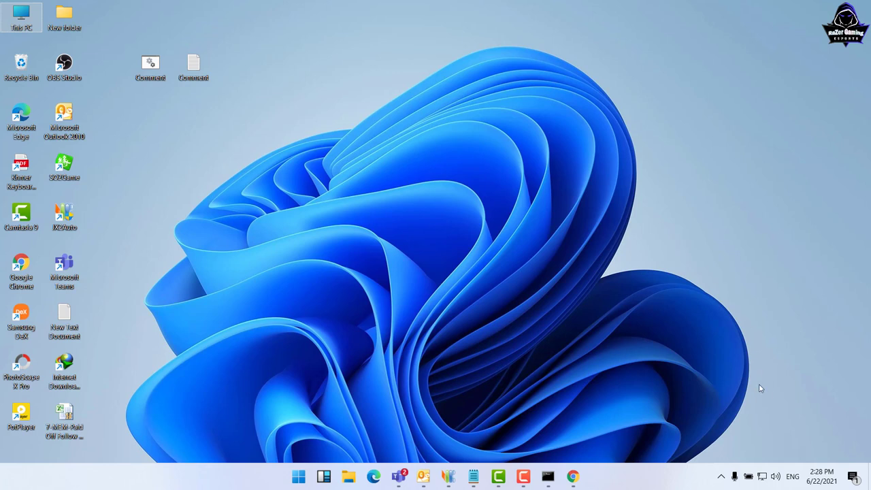
pyautogui.click(523, 476)
pyautogui.click(720, 424)
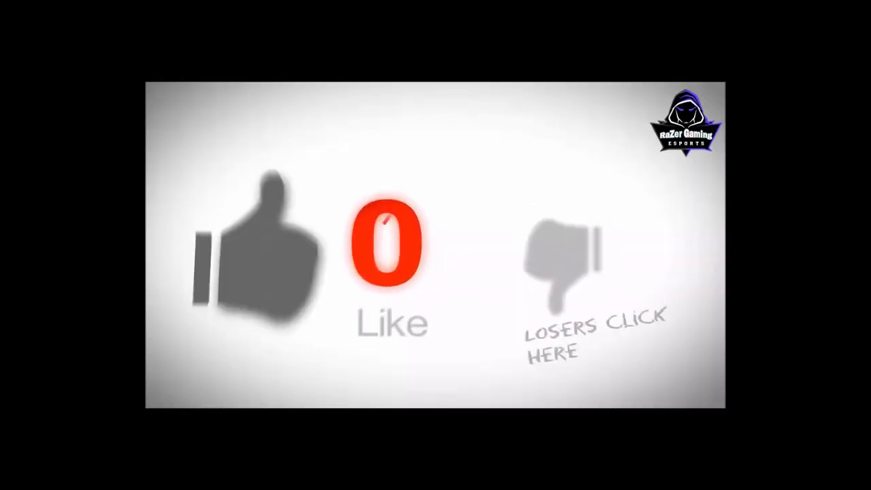